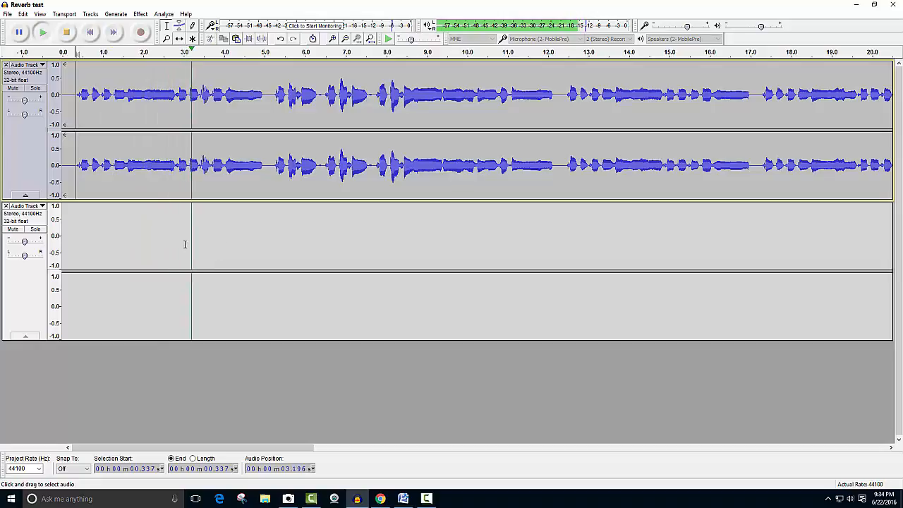
Stop playback and open the Reverb effect for the audio tracks
key("space")
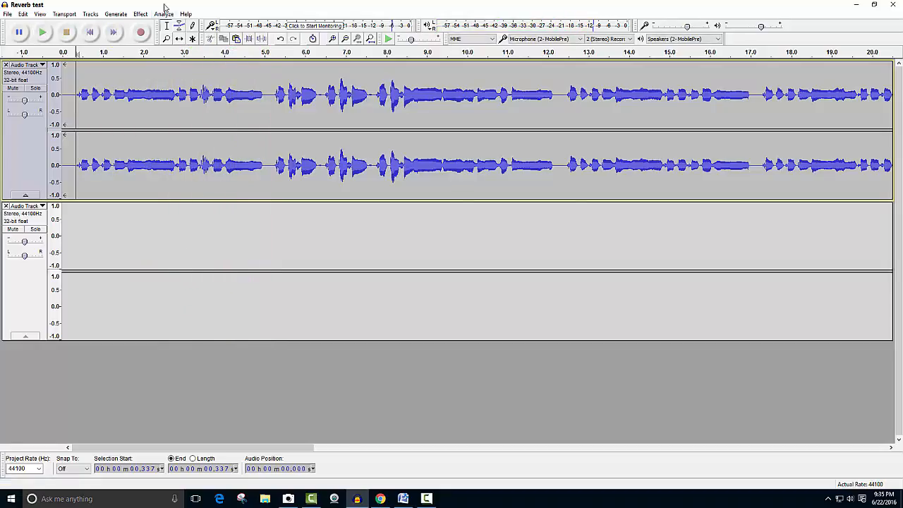
left_click(142, 15)
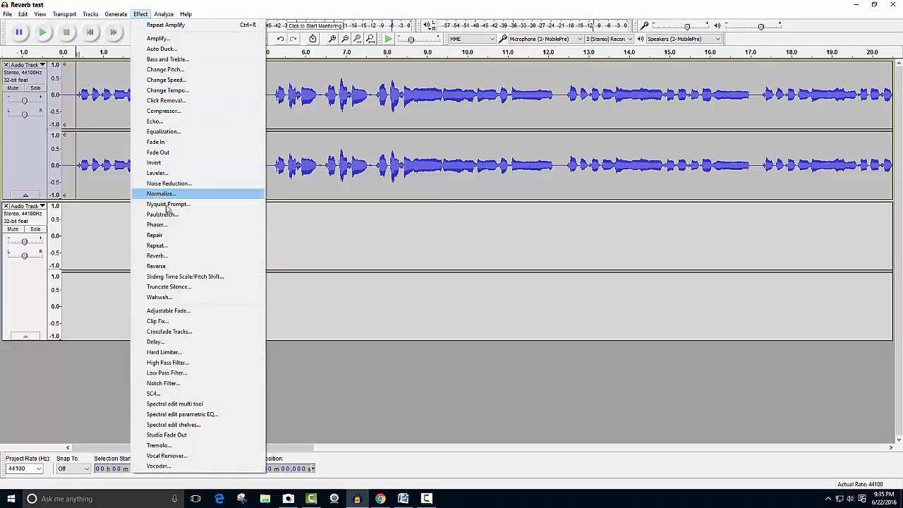
left_click(169, 258)
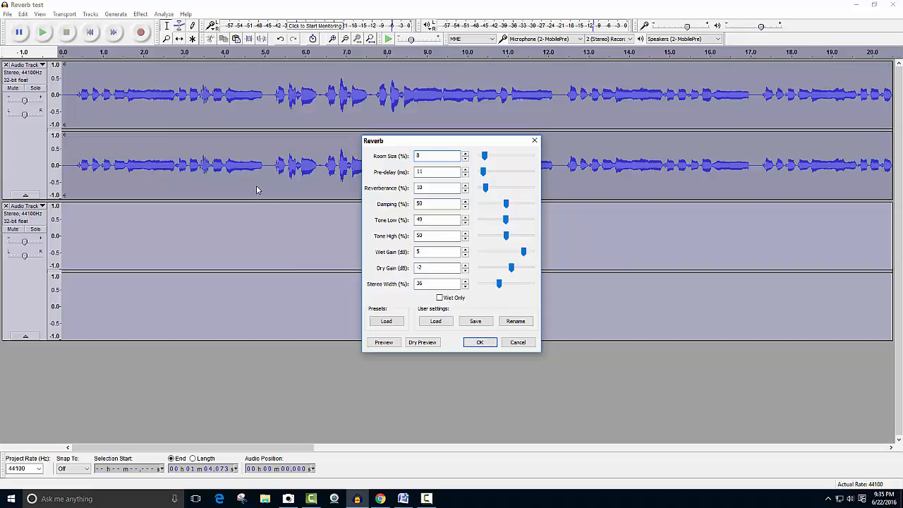
Set the reverb's room size to 3% and preview the sound
key("BackSpace")
type("3")
left_click(382, 343)
Audition the reverb at room sizes of 1% and 100%, including a comparison with the dry sound
left_click_drag(419, 155, 412, 157)
type("1")
left_click(423, 342)
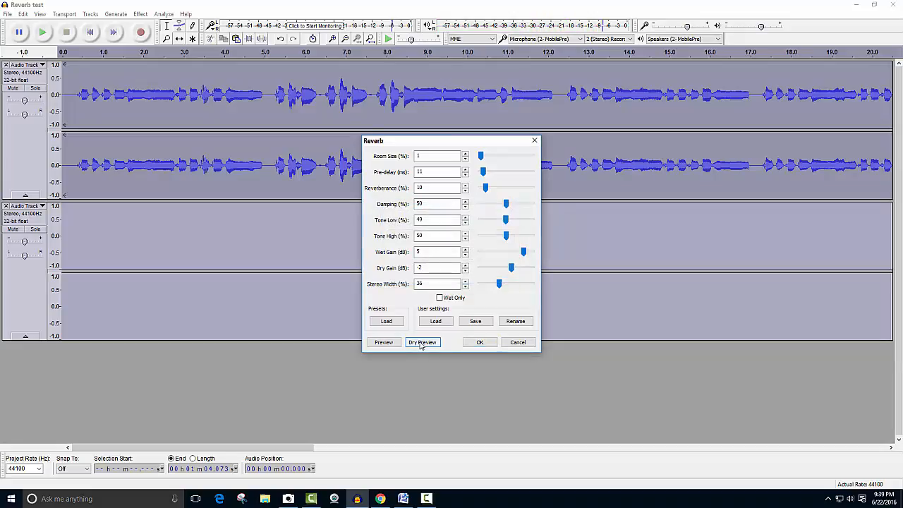
left_click(383, 343)
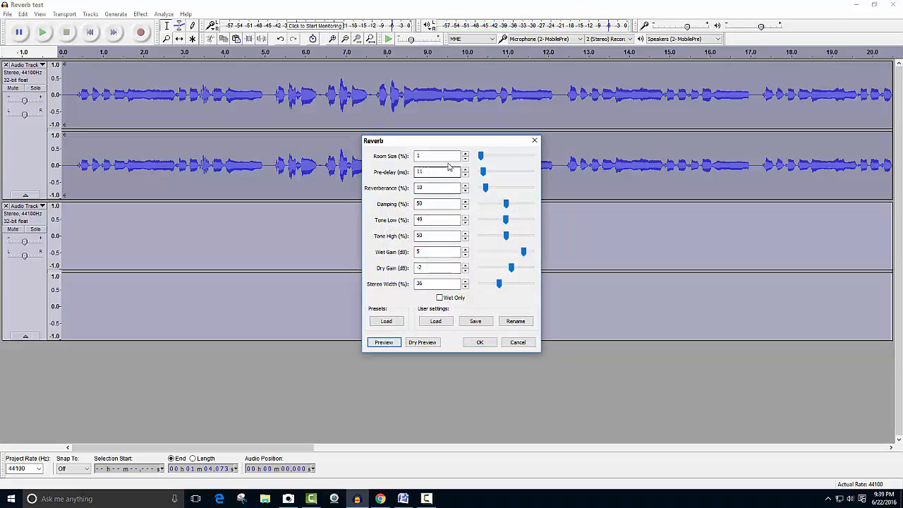
left_click_drag(481, 156, 537, 170)
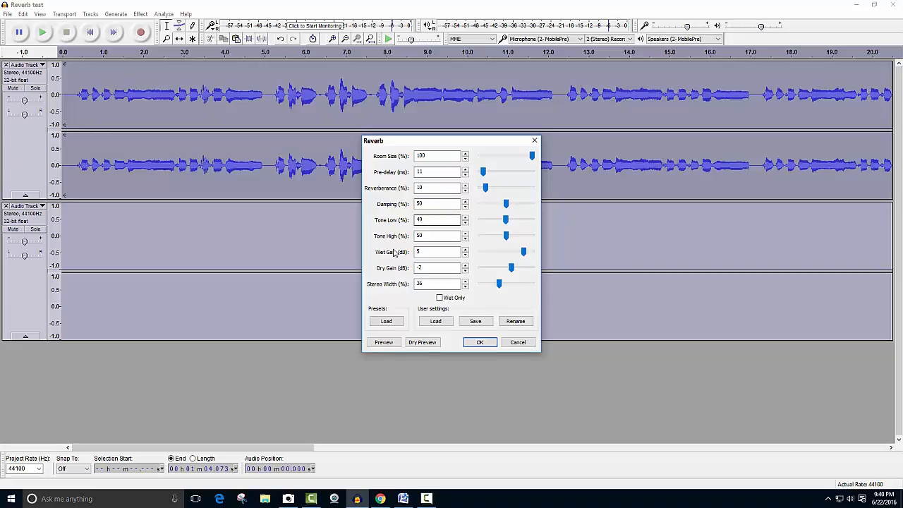
left_click(383, 343)
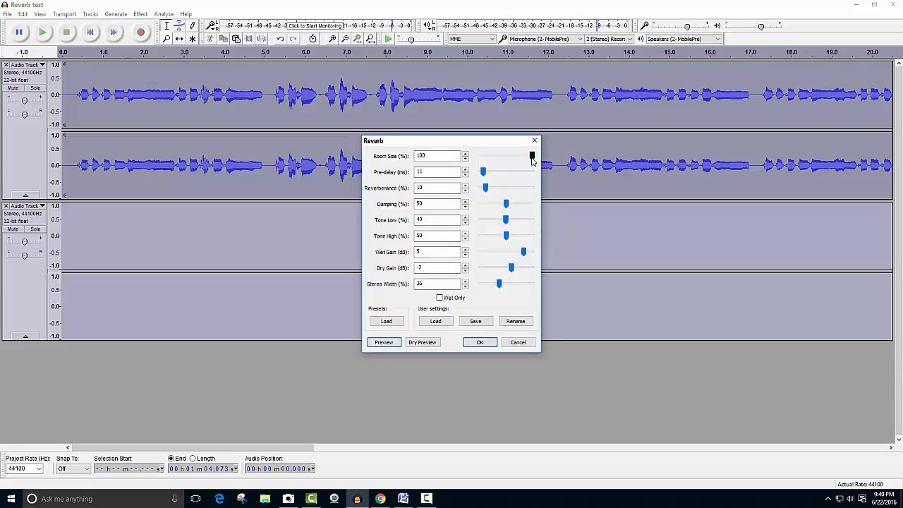
Set the room size to 15% and preview the reverb
left_click_drag(532, 158, 485, 163)
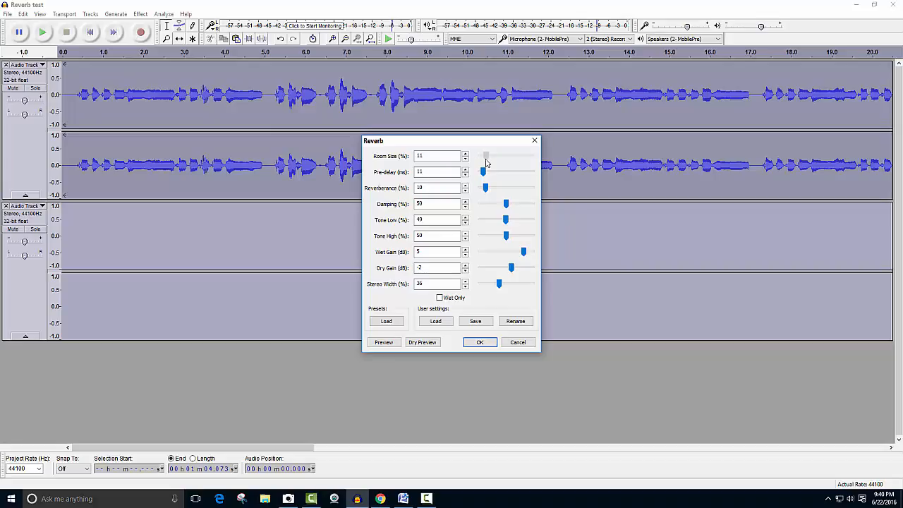
left_click_drag(485, 163, 487, 164)
left_click_drag(488, 160, 488, 162)
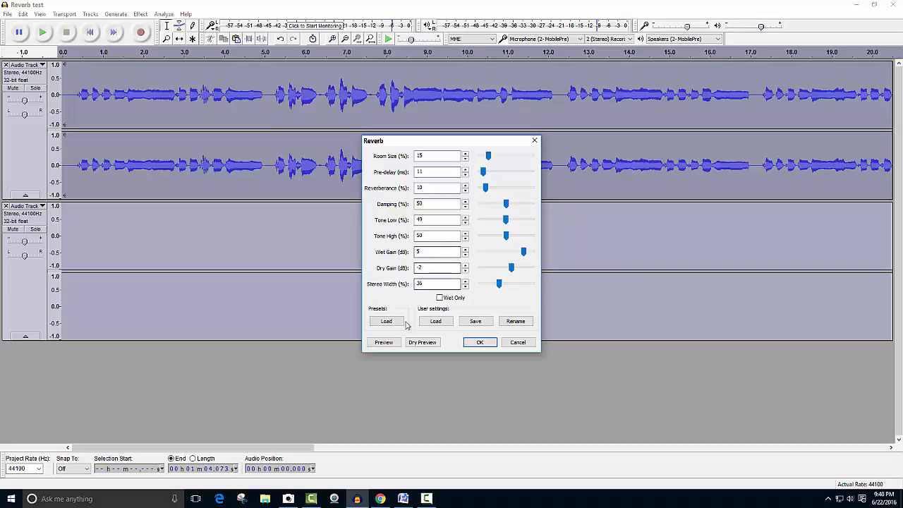
left_click(383, 343)
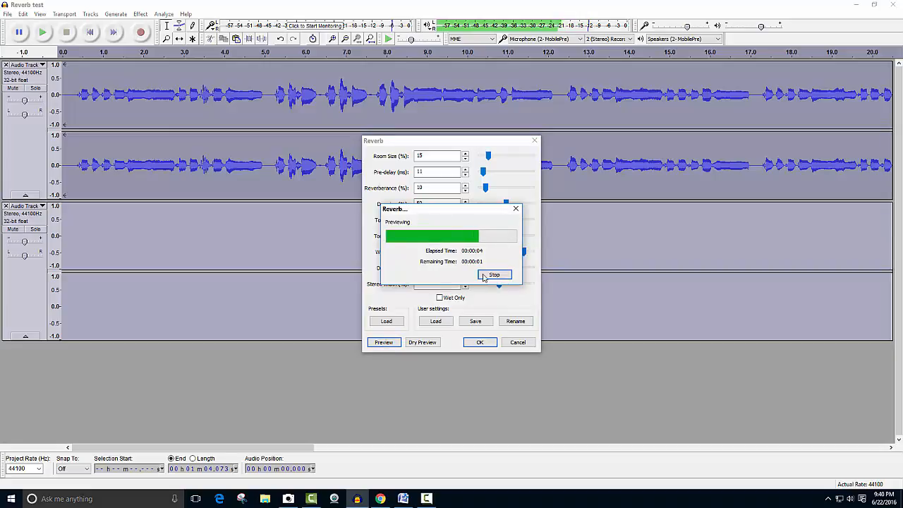
left_click(492, 275)
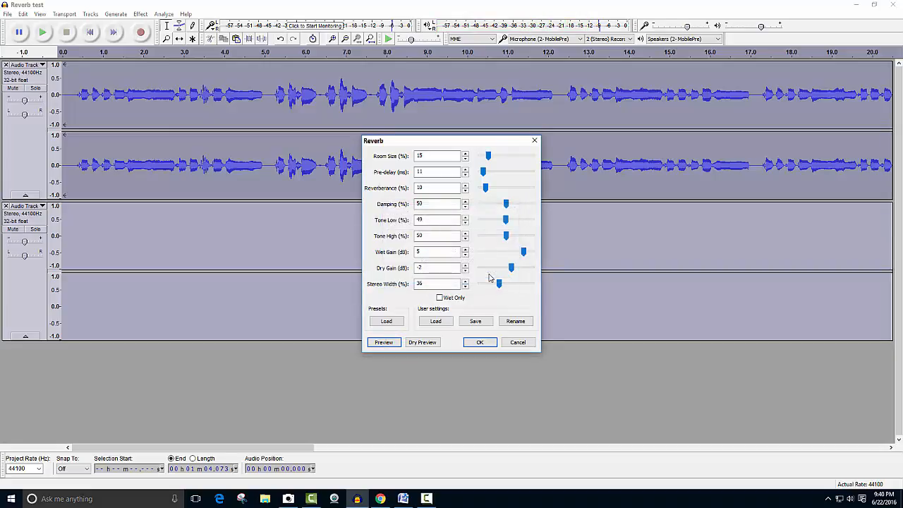
Raise the pre-delay to 200 ms and preview the reverb
left_click(418, 172)
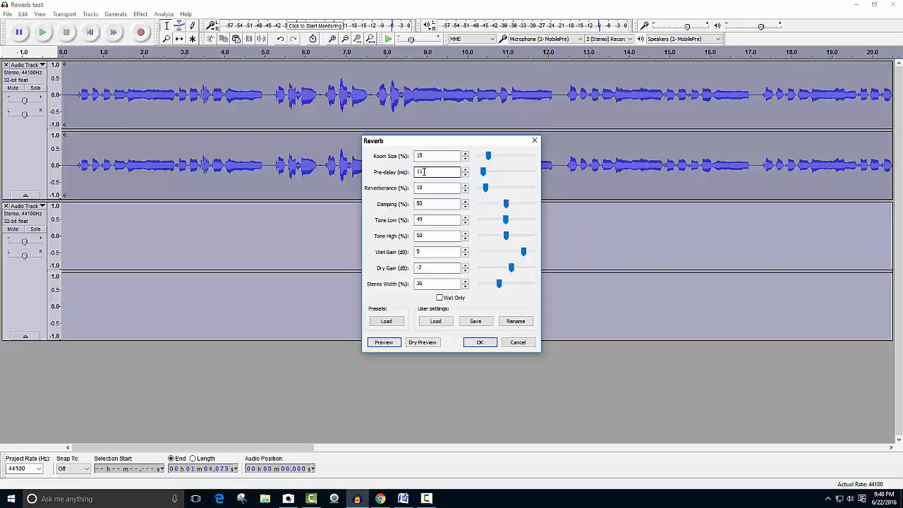
left_click_drag(424, 171, 404, 169)
left_click_drag(484, 173, 532, 174)
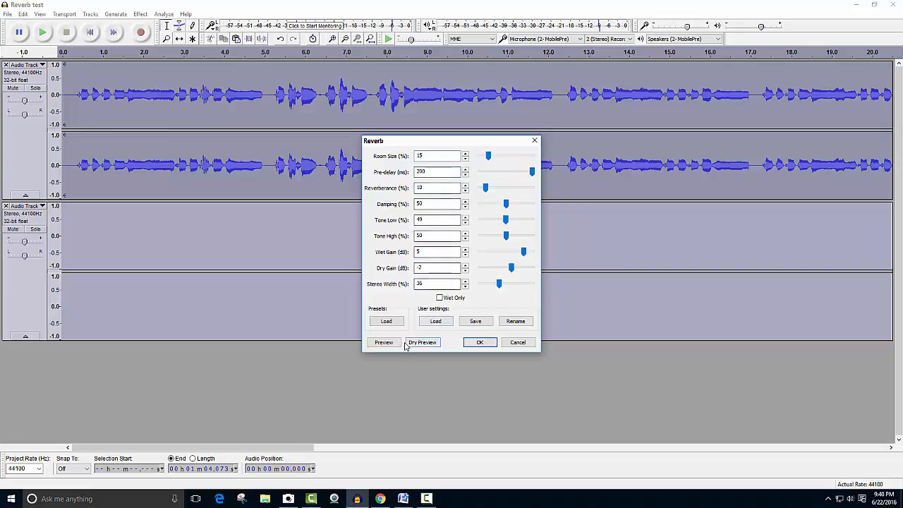
left_click(383, 342)
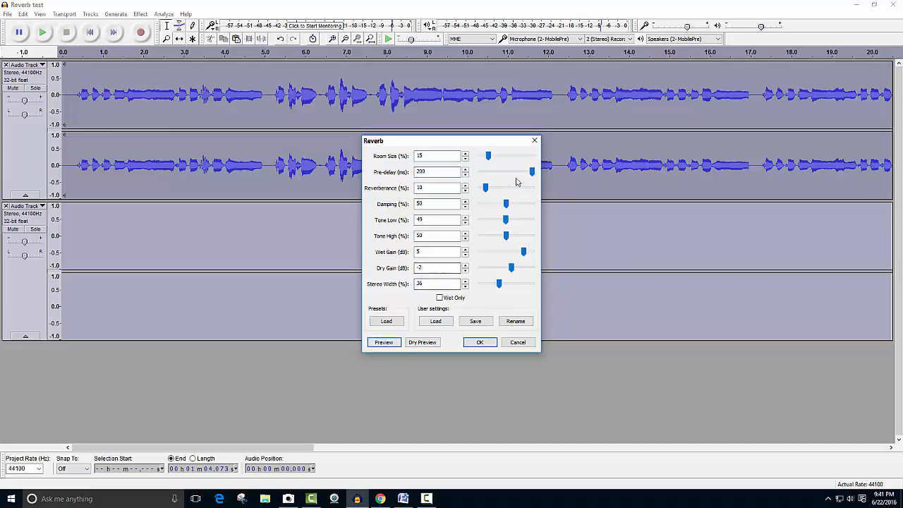
Set the pre-delay to 10 ms
left_click_drag(533, 174, 486, 175)
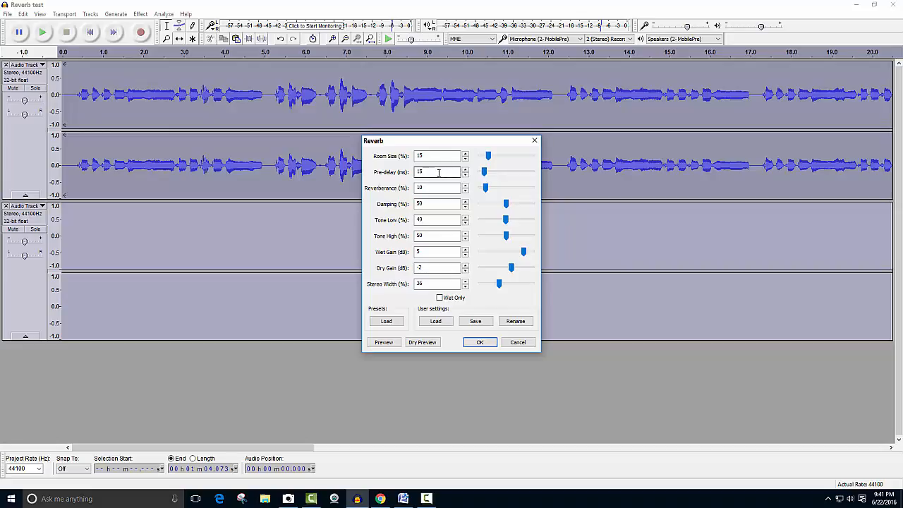
left_click_drag(438, 173, 400, 177)
type("10")
Audition the reverb with reverberance at 100% and at 50%
left_click_drag(486, 191, 537, 192)
left_click(382, 343)
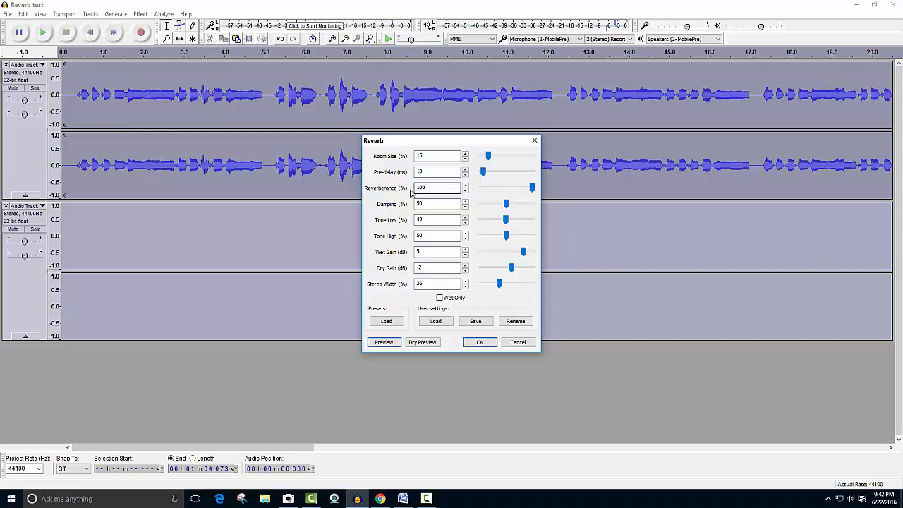
left_click_drag(534, 186, 503, 191)
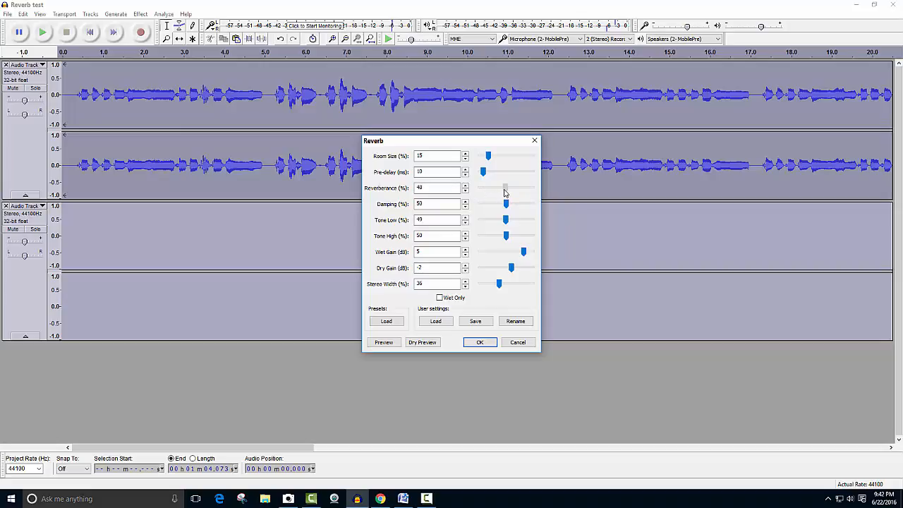
left_click_drag(505, 192, 505, 192)
left_click(386, 344)
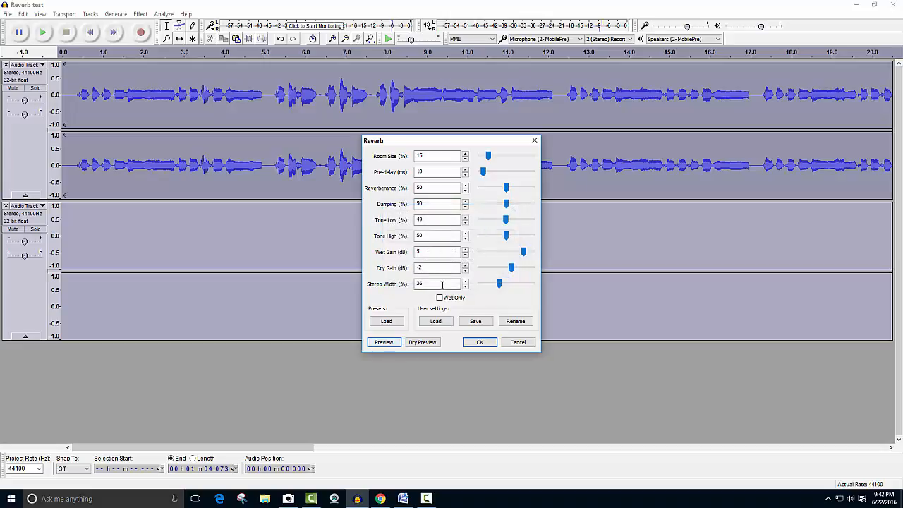
Lower the reverberance to 25% and preview the reverb
left_click_drag(507, 192, 491, 192)
left_click_drag(492, 192, 493, 190)
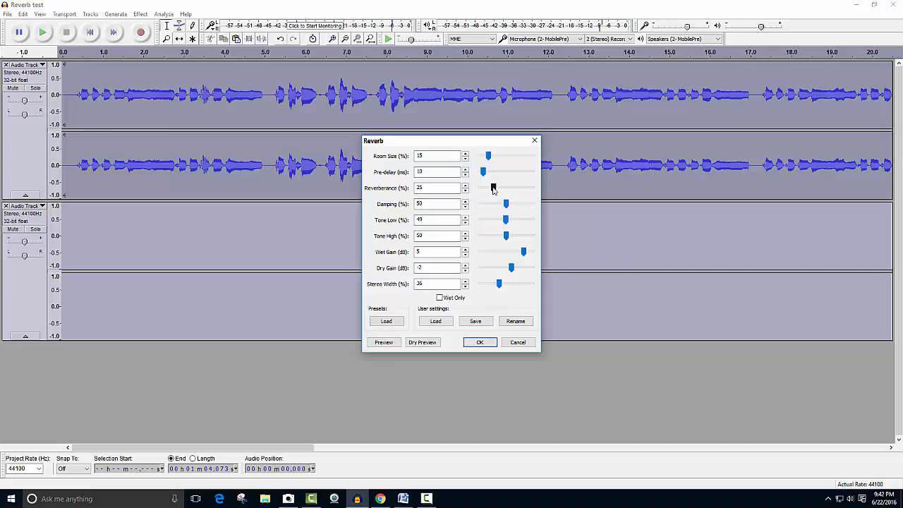
left_click(384, 343)
Preview the reverb with reverberance at 11%, and return the reverberance to 25%
left_click_drag(493, 191, 486, 192)
left_click(386, 344)
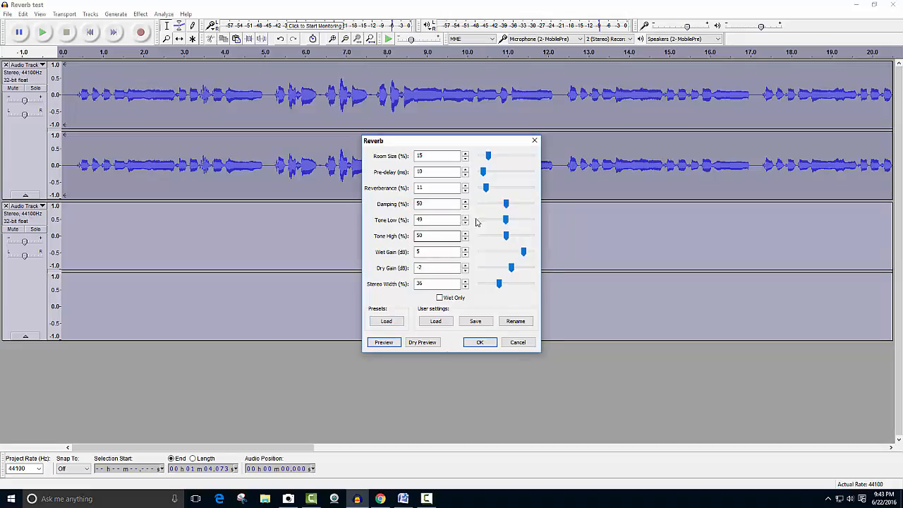
left_click(486, 188)
left_click_drag(491, 192, 495, 192)
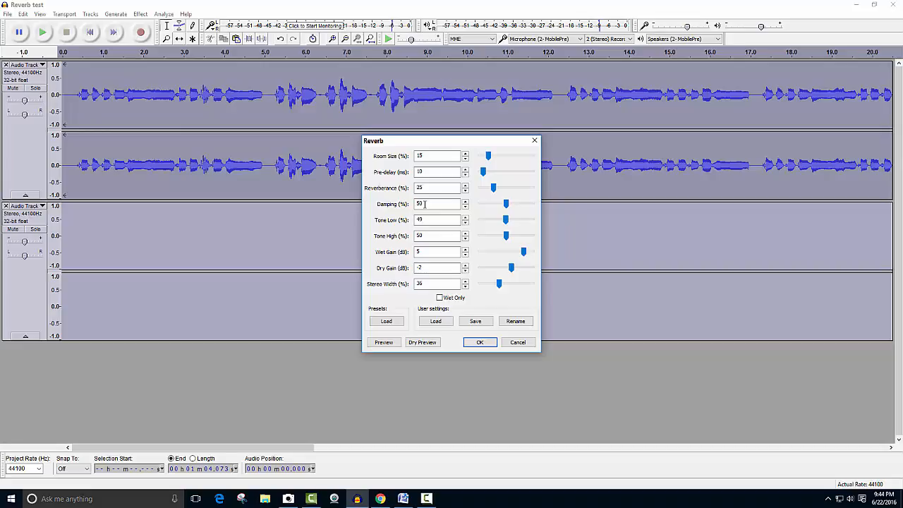
Raise the damping to 100% and preview the reverb
left_click(506, 204)
left_click_drag(507, 206, 535, 207)
left_click(383, 343)
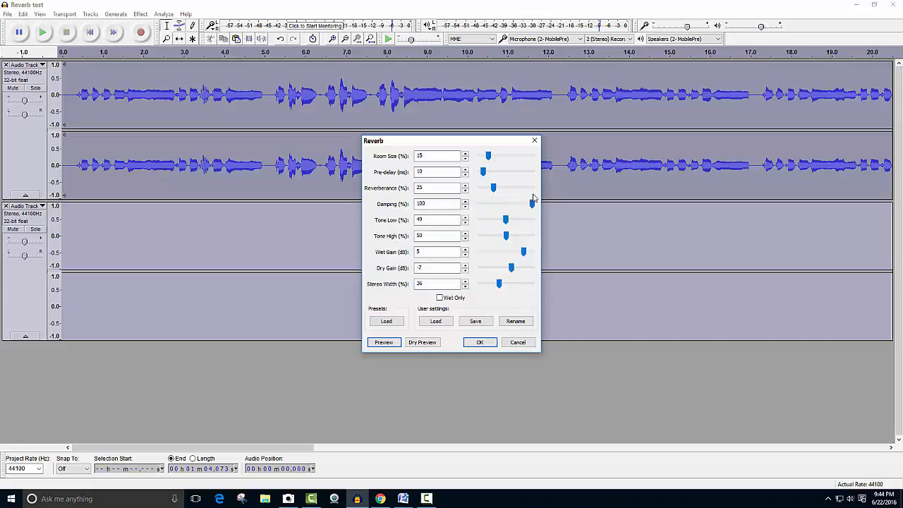
Set the damping back to 50%
left_click_drag(532, 205, 505, 207)
double_click(435, 207)
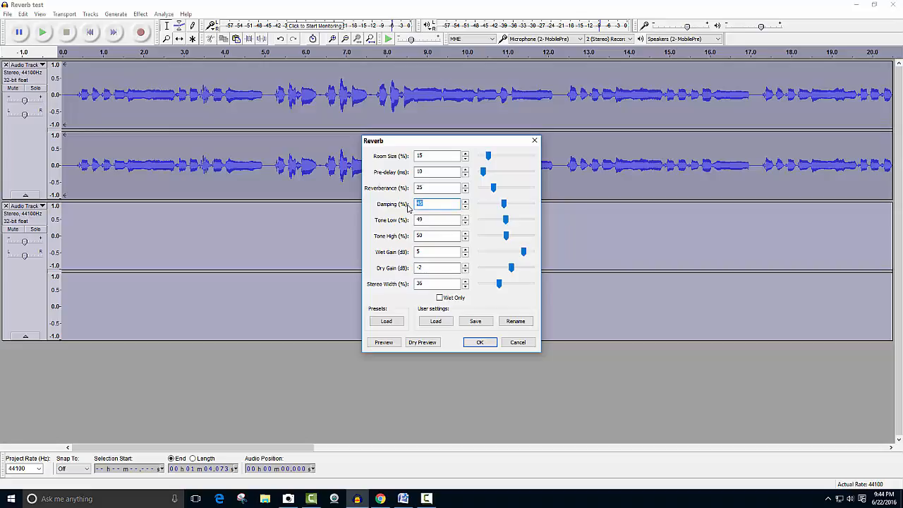
type("50")
Audition the reverb with Tone Low at 100% and at 0%
left_click_drag(508, 224, 534, 224)
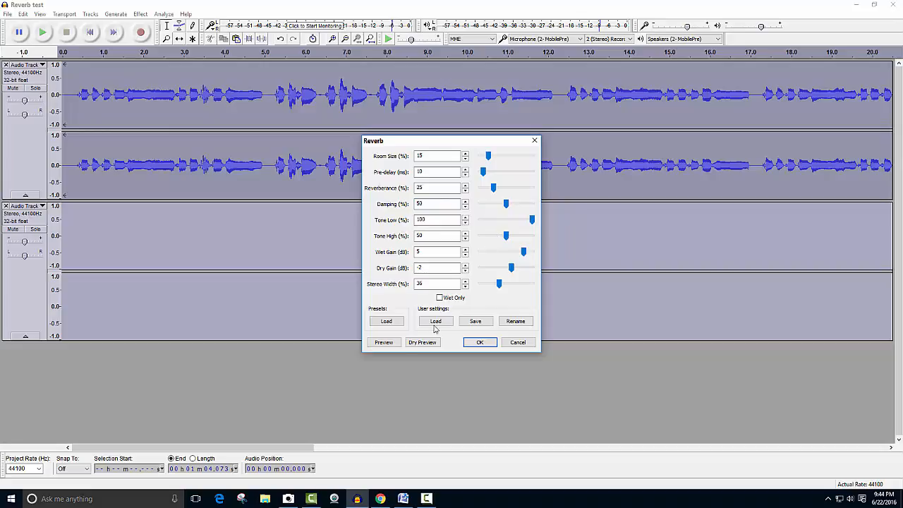
left_click(384, 343)
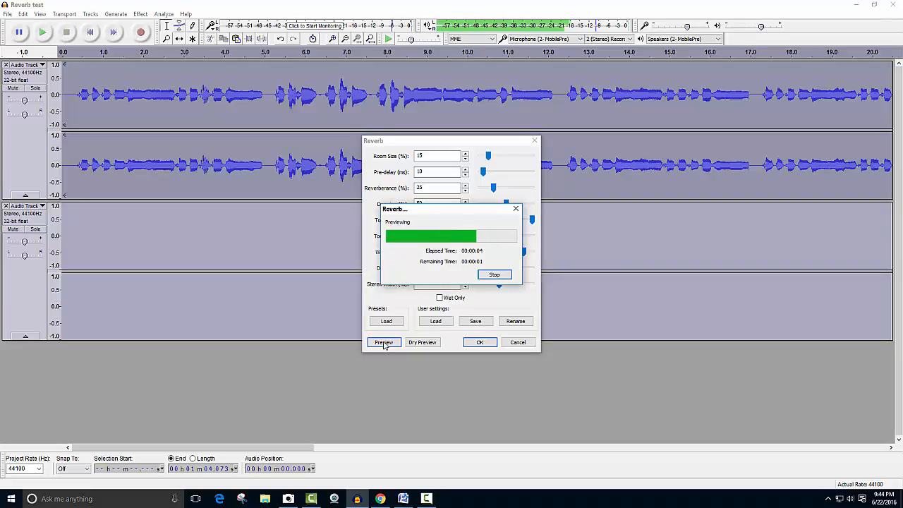
left_click(492, 274)
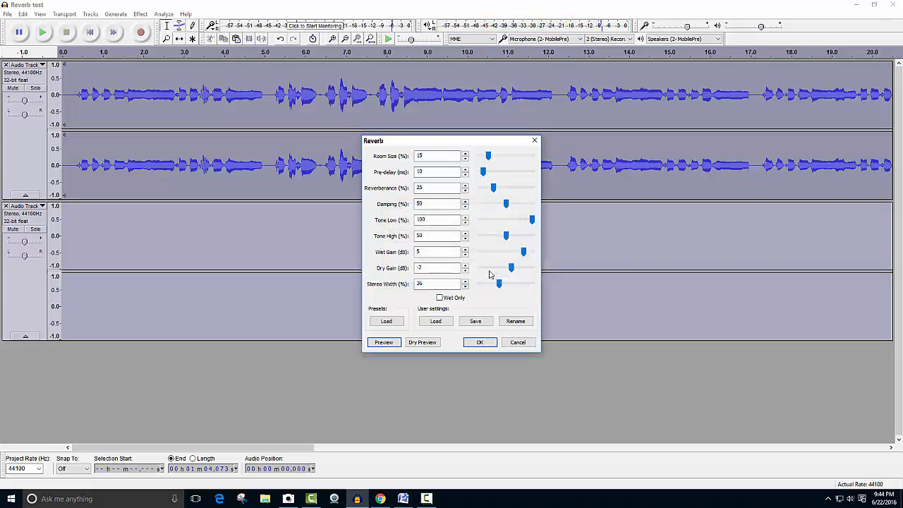
left_click_drag(534, 223, 481, 223)
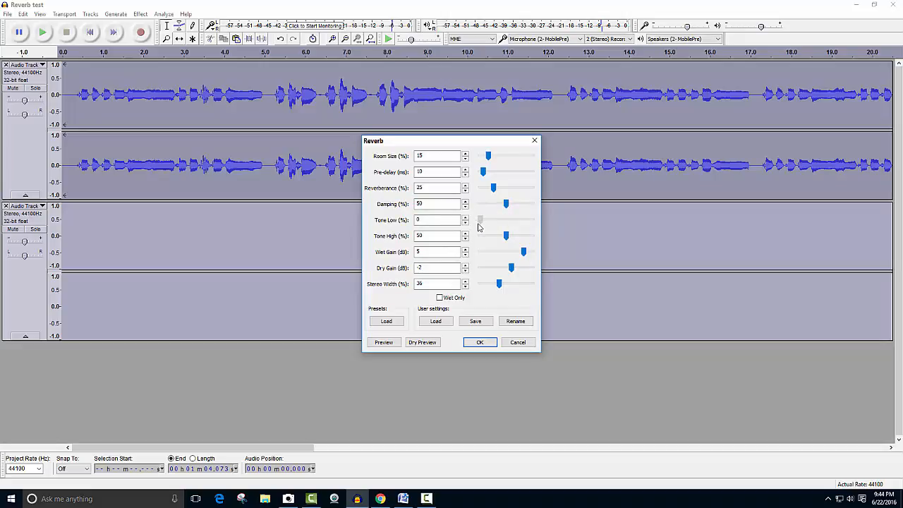
left_click(384, 343)
Raise Tone Low to 100% again and preview the reverb for comparison
left_click_drag(479, 220, 538, 220)
left_click(383, 344)
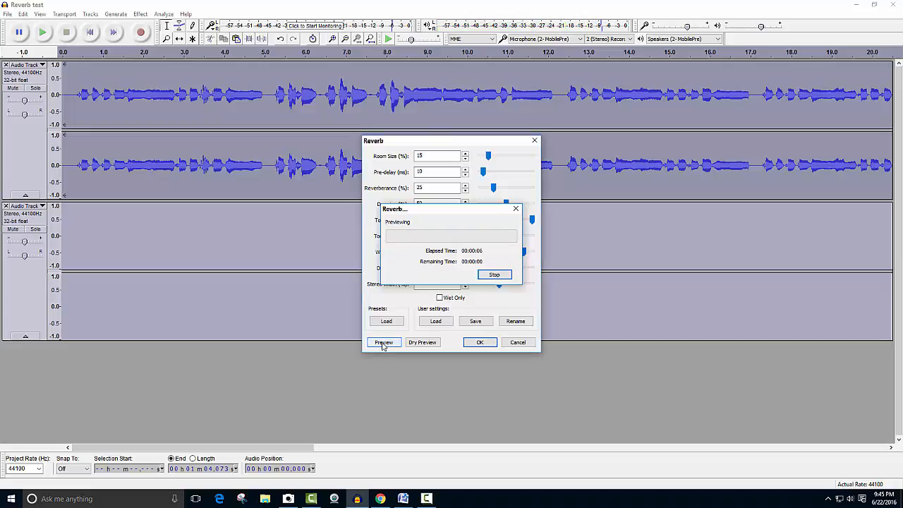
left_click(383, 345)
left_click(489, 273)
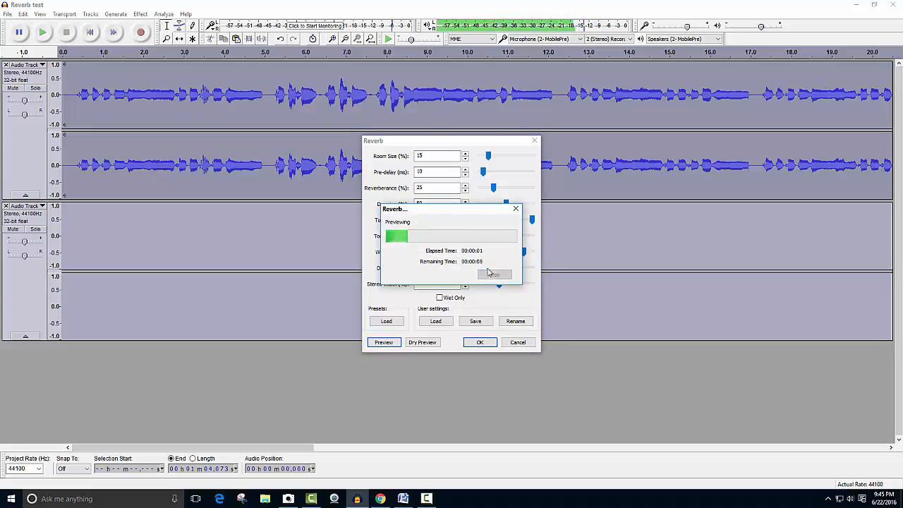
Set Tone Low to 48% and preview the reverb
left_click_drag(531, 221, 505, 230)
left_click(384, 344)
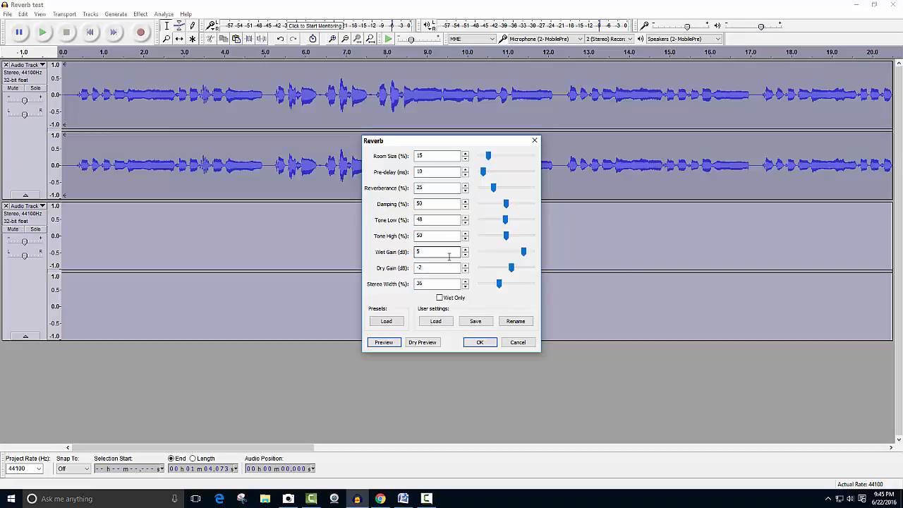
Audition the reverb with wet gain at 10 dB and at -5 dB
left_click(524, 252)
left_click_drag(524, 255, 534, 254)
left_click(384, 344)
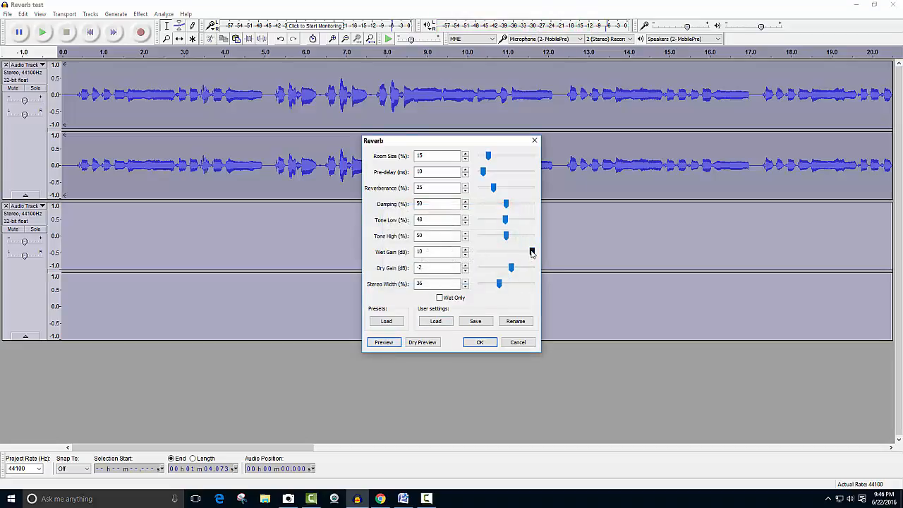
left_click_drag(532, 253, 506, 260)
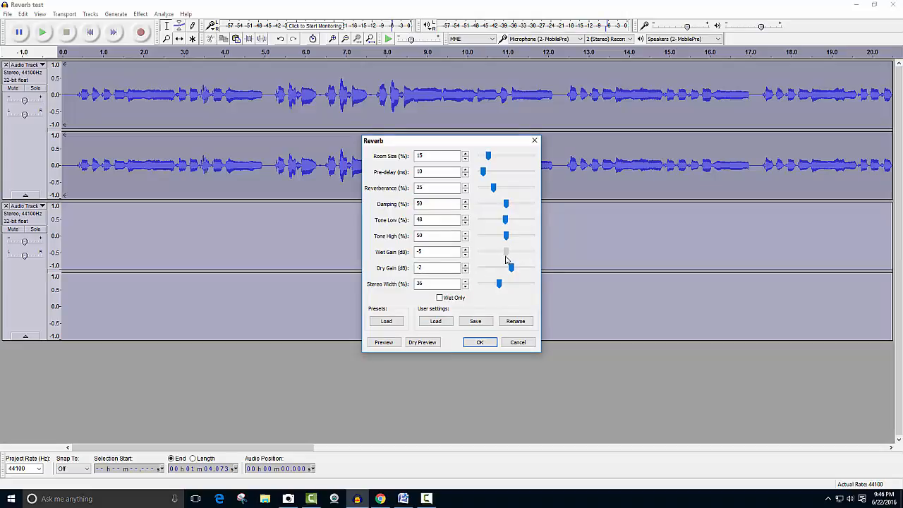
left_click(385, 344)
Set the wet gain to 1 dB and the dry gain to -1 dB, and preview the reverb
left_click_drag(507, 254, 512, 273)
left_click(386, 345)
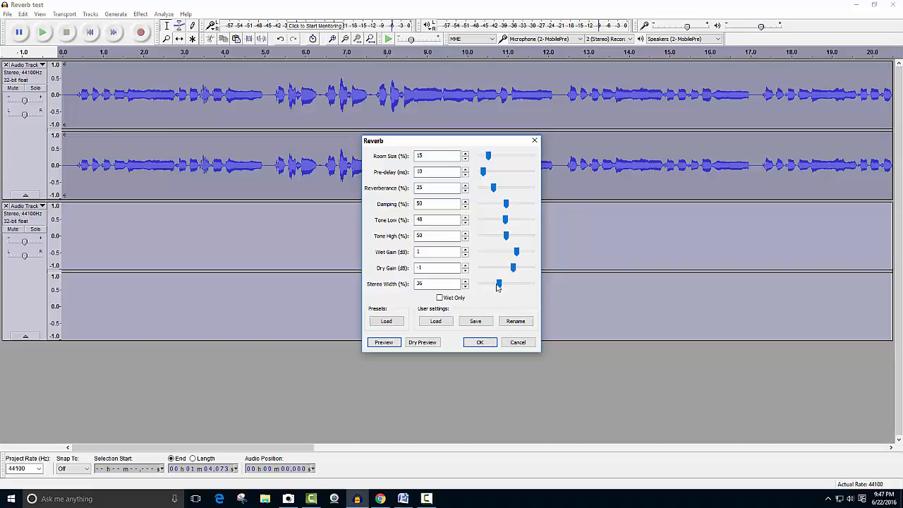
Preview the reverb with a stereo width near maximum, and set the stereo width to 25%
left_click_drag(498, 283, 530, 293)
left_click(381, 343)
left_click_drag(533, 284, 492, 285)
Enable Wet Only and preview the reverb signal without the dry sound
left_click(440, 299)
left_click(379, 344)
left_click(377, 344)
Raise the wet gain slightly and preview the result
left_click(517, 253)
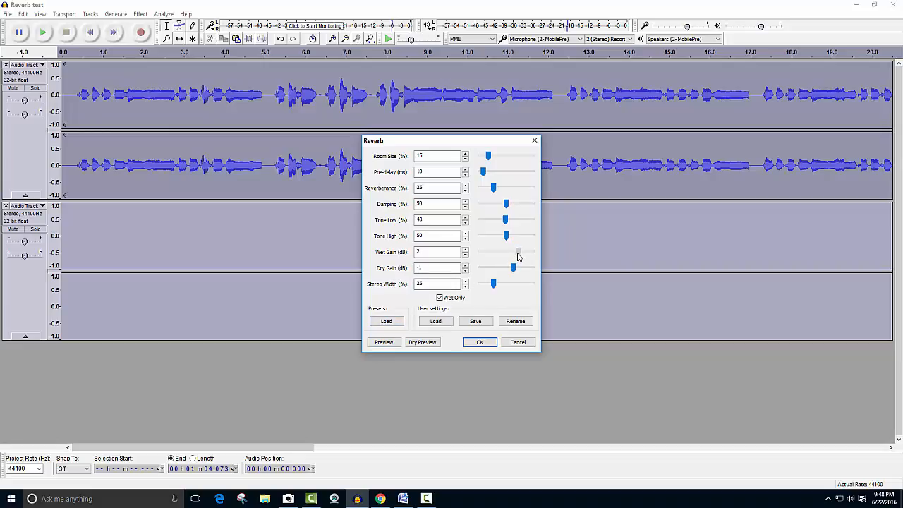
left_click_drag(519, 257, 520, 252)
left_click(383, 343)
Return the wet gain to 1 dB and turn off Wet Only
left_click(520, 253)
left_click_drag(519, 256, 517, 256)
Compare the dry preview with the reverb preview, alternating between the two
left_click(423, 343)
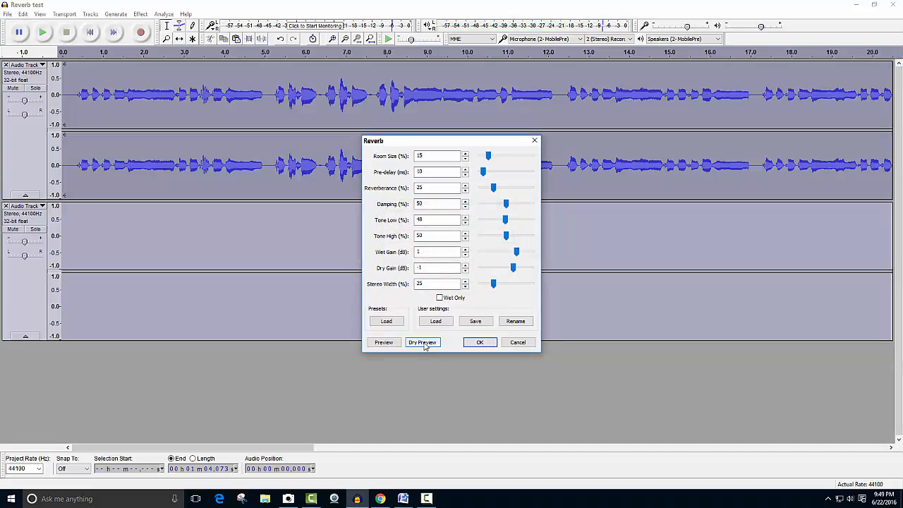
left_click(383, 344)
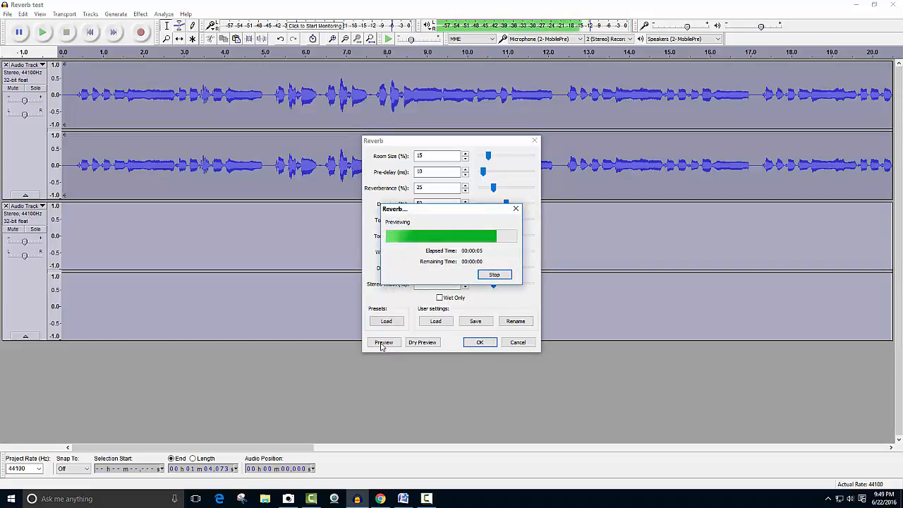
left_click(422, 343)
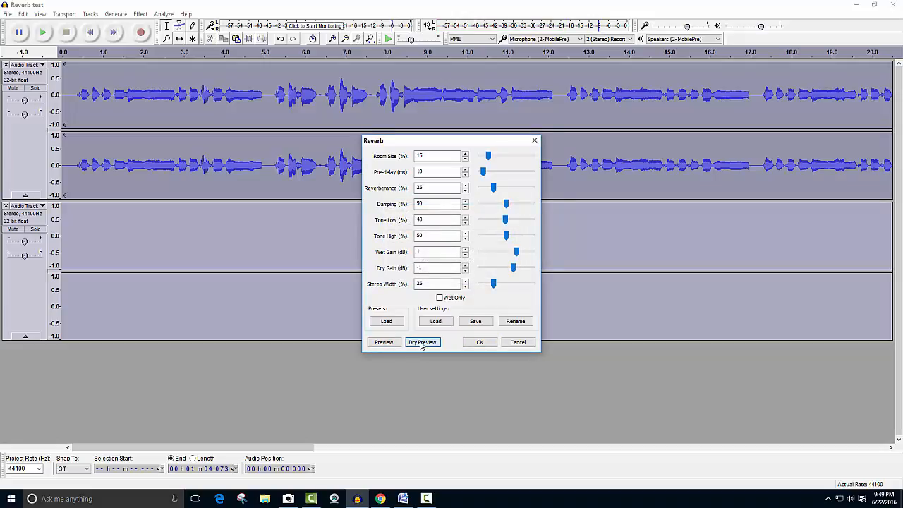
left_click(385, 343)
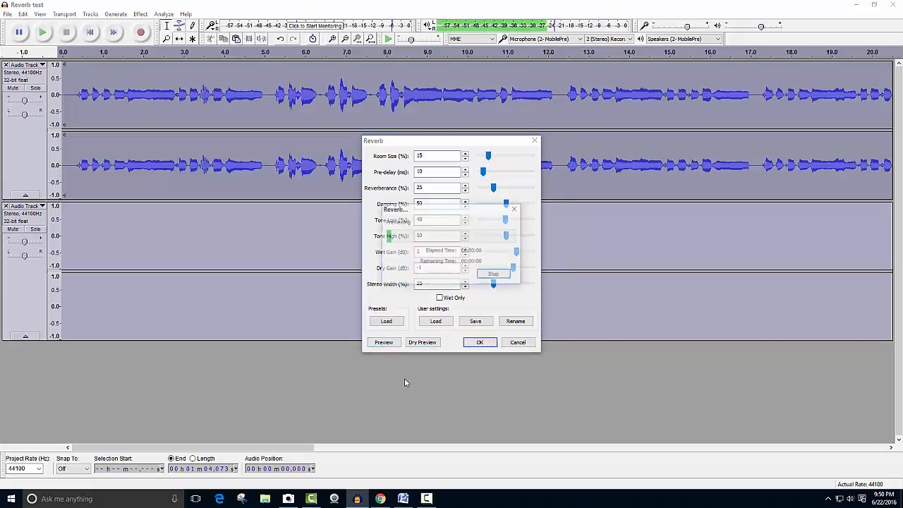